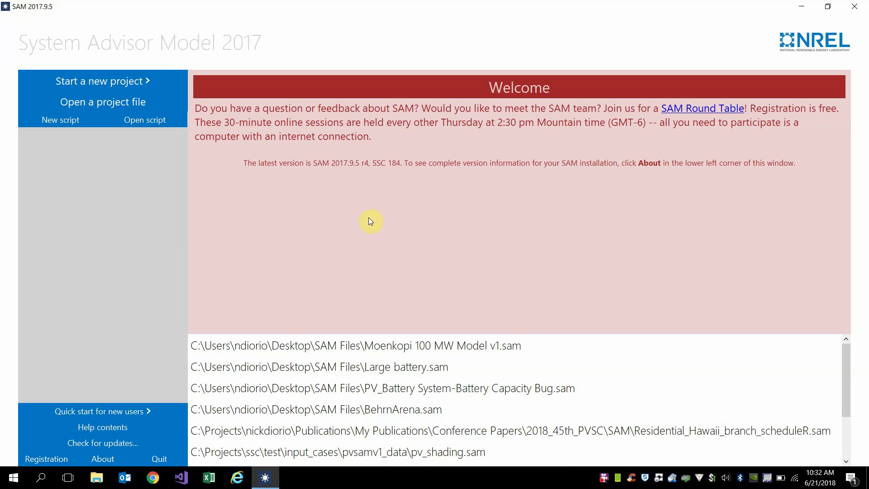
# Create a new Photovoltaic (detailed) project with the Commercial (distributed) financial model
pyautogui.click(143, 89)
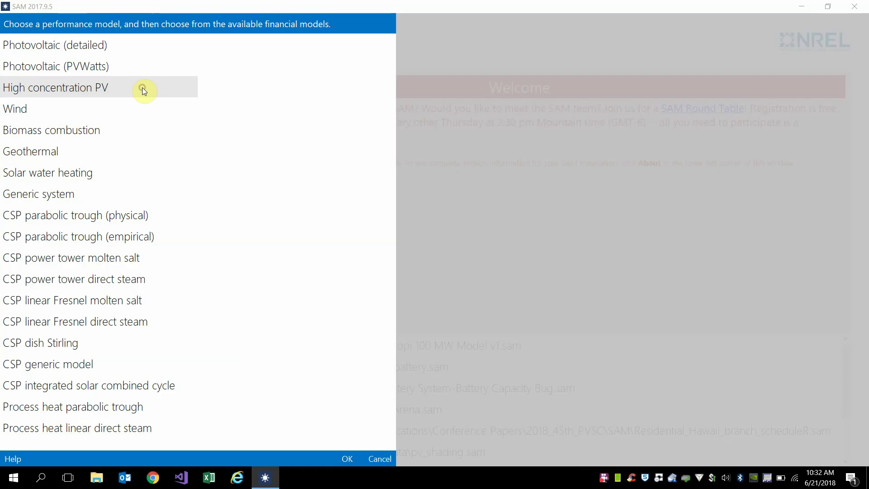
pyautogui.click(138, 44)
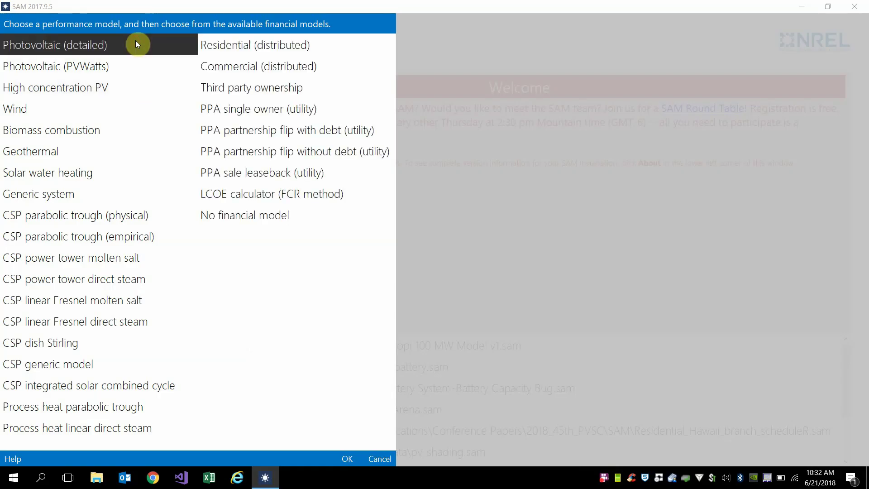
pyautogui.doubleClick(221, 65)
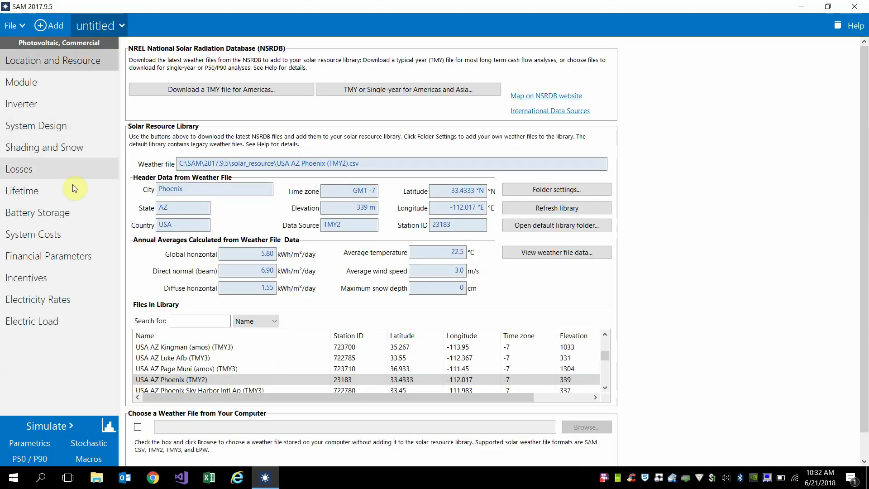
# Enable battery storage with a 100 kWh / 50 kW lithium-ion NMC bank
pyautogui.click(70, 213)
pyautogui.click(168, 45)
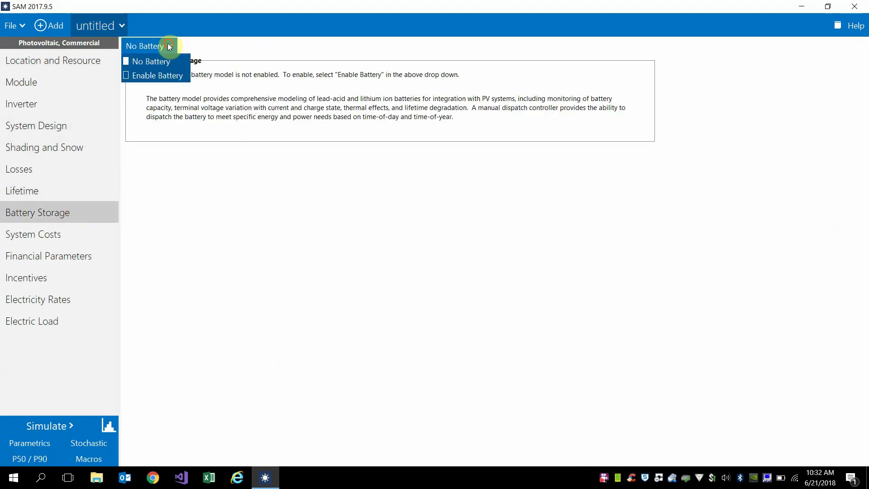
pyautogui.click(159, 76)
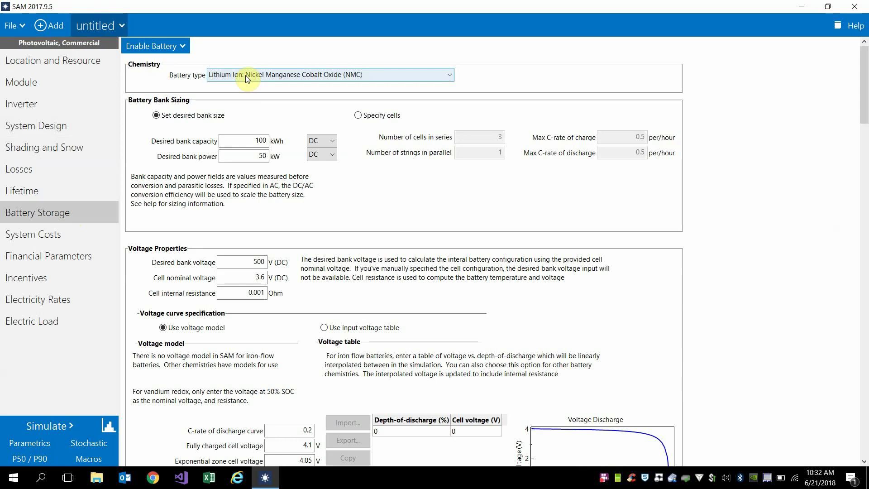
pyautogui.moveTo(866, 84); pyautogui.dragTo(866, 216)
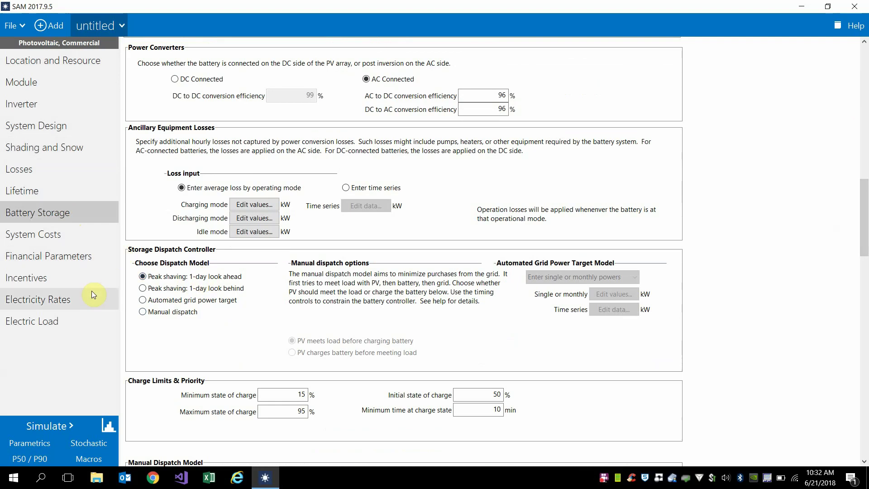
# Set the electric load scaling factor to 0.2, then go to Electricity Rates
pyautogui.click(78, 318)
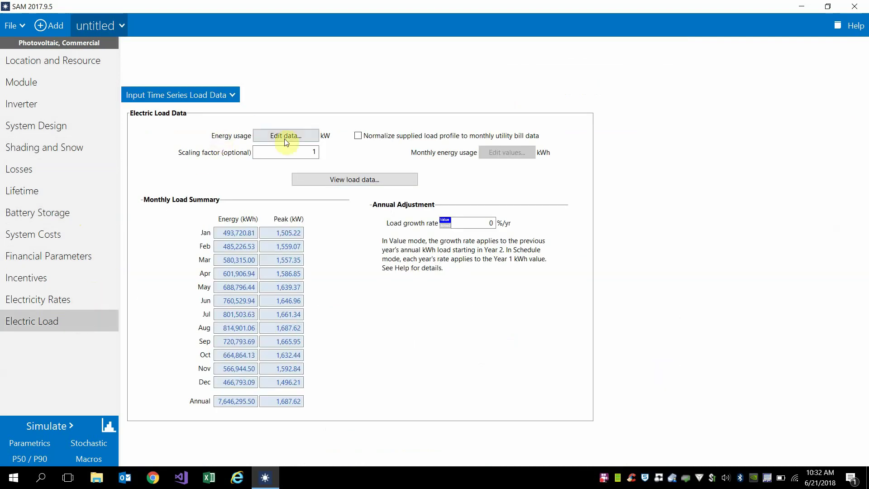
pyautogui.doubleClick(317, 154)
pyautogui.write('0.2')
pyautogui.press('Return')
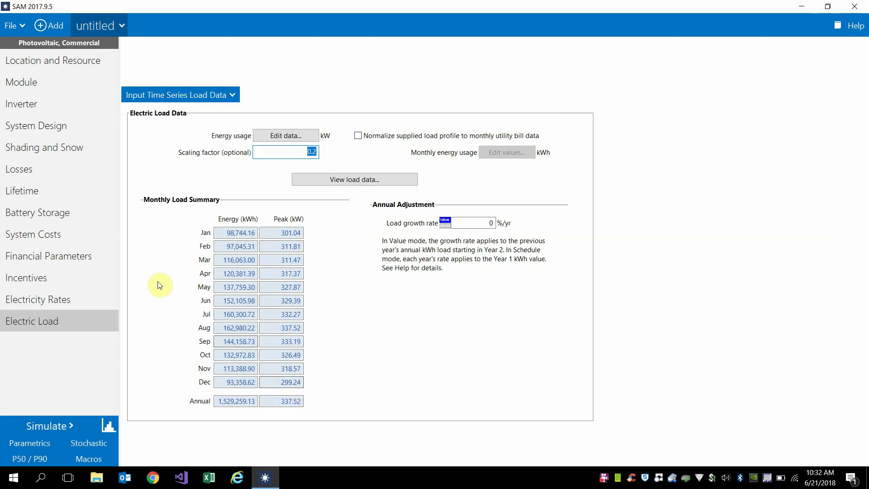
pyautogui.click(71, 301)
pyautogui.moveTo(867, 72); pyautogui.dragTo(866, 227)
pyautogui.scroll(-10, 780, 230)
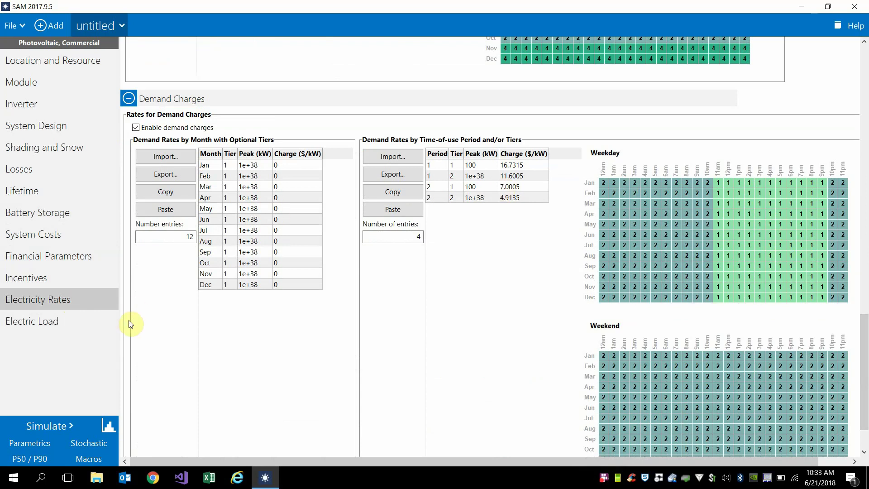
# Begin a Parametrics quick setup in All combinations mode and add input variables
pyautogui.click(42, 444)
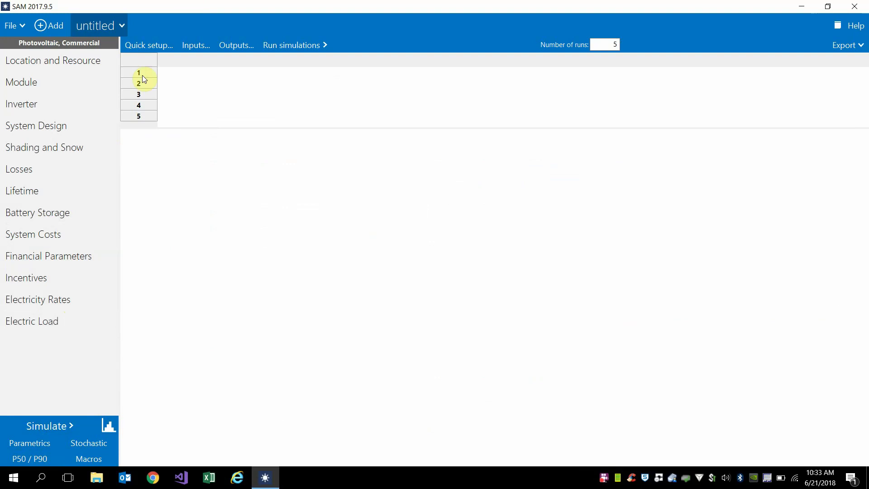
pyautogui.click(155, 50)
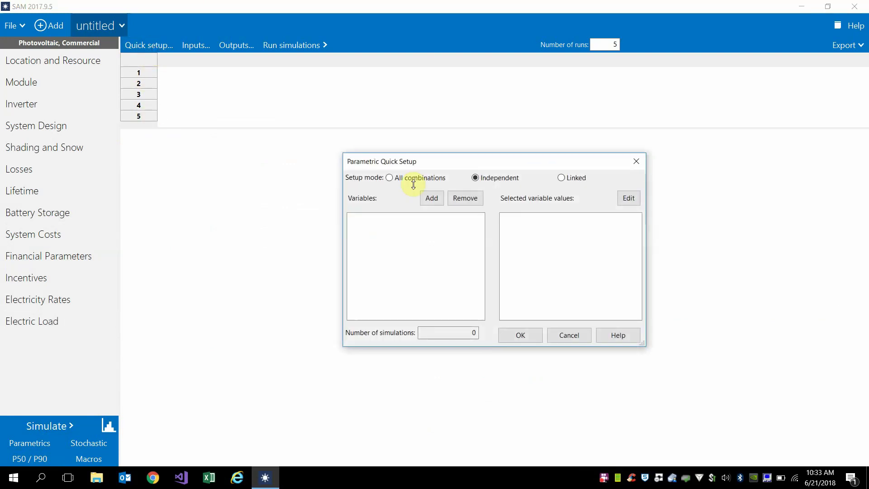
pyautogui.click(389, 177)
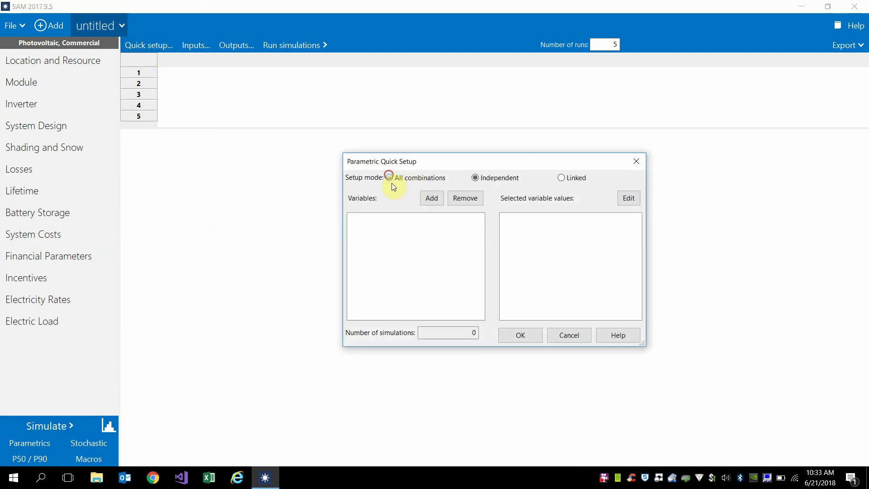
pyautogui.click(433, 199)
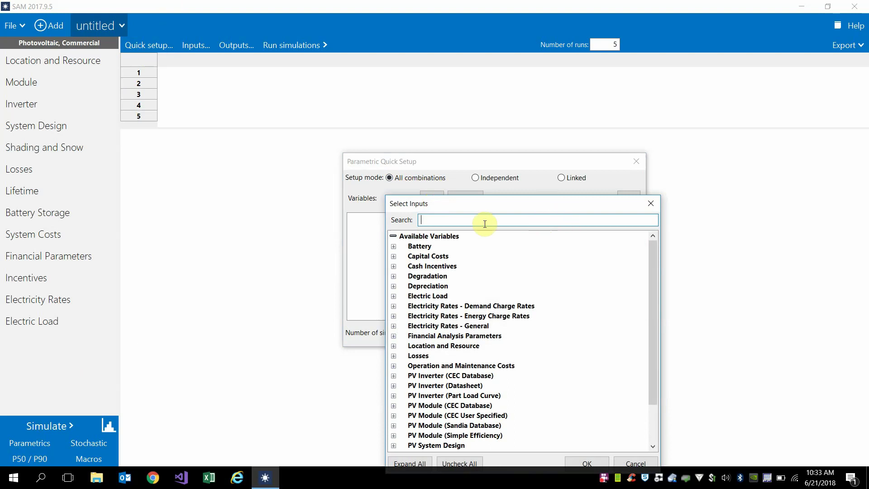
# Search 'desired' and choose desired bank capacity, bank power and array size as variables
pyautogui.write('desired')
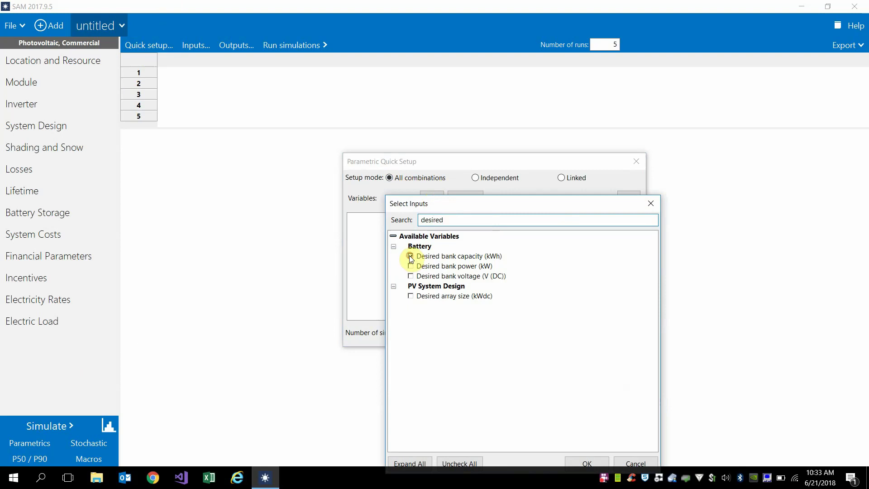
pyautogui.click(411, 267)
pyautogui.click(410, 296)
pyautogui.moveTo(565, 200); pyautogui.dragTo(571, 149)
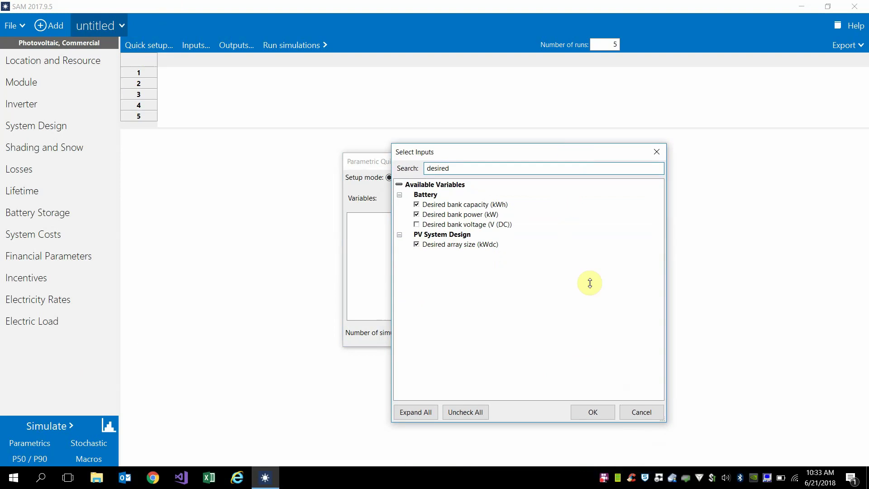
pyautogui.click(593, 413)
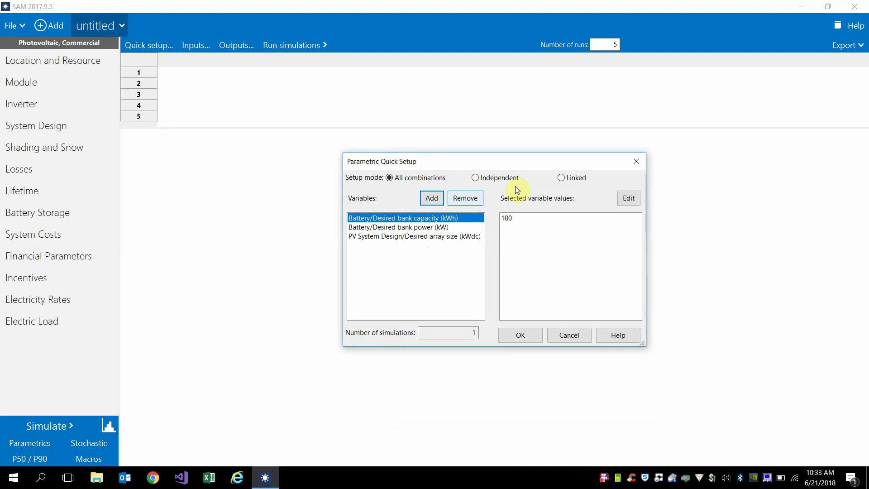
# Sweep desired bank capacity from 100 to 500
pyautogui.click(633, 201)
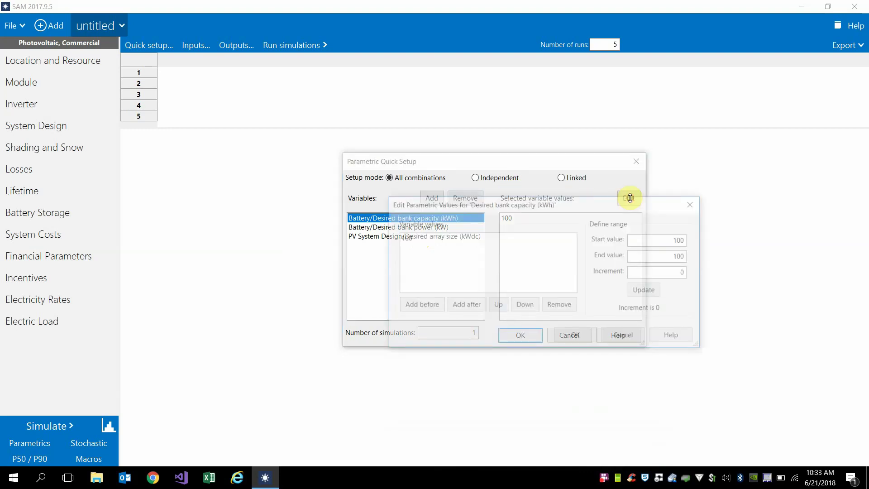
pyautogui.doubleClick(687, 256)
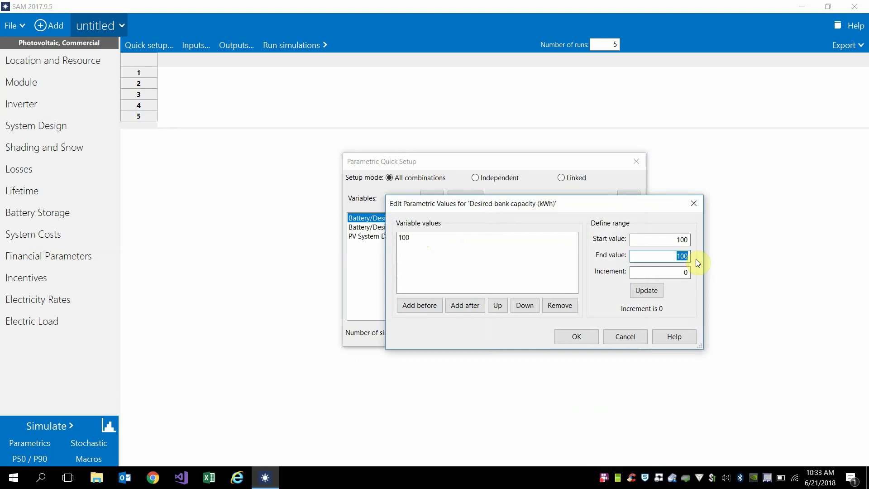
pyautogui.write('500')
pyautogui.doubleClick(668, 271)
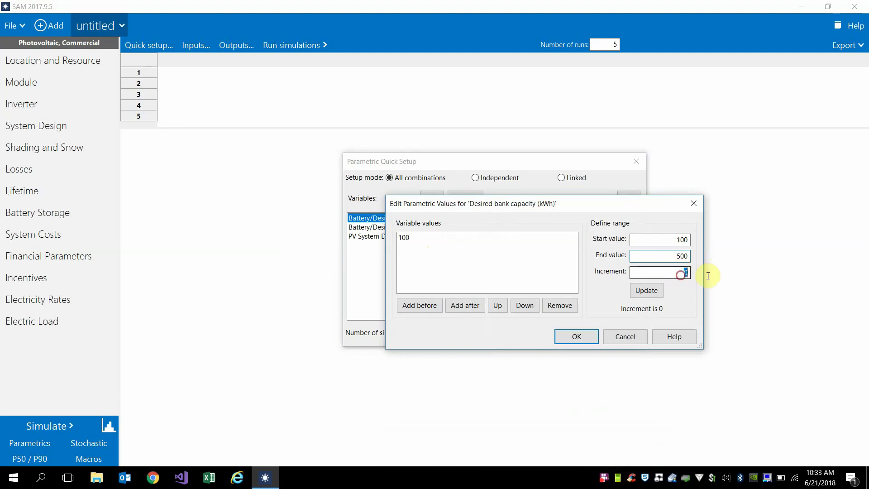
pyautogui.write('100')
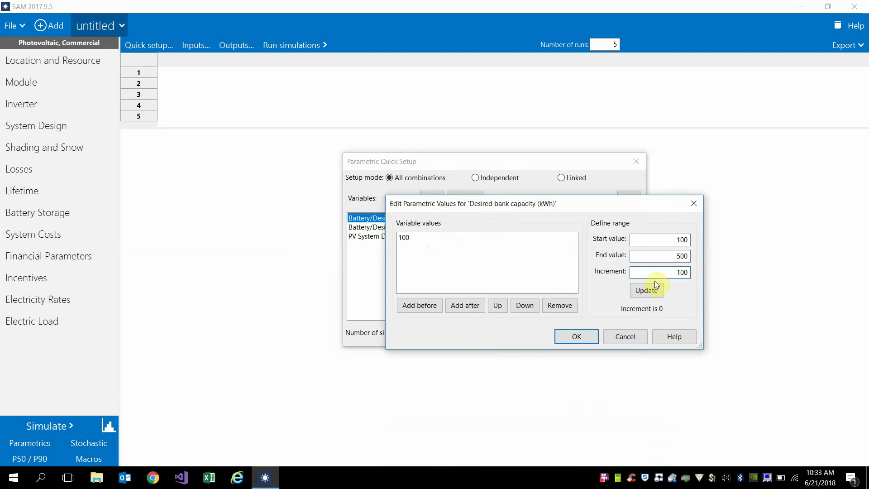
pyautogui.click(646, 290)
pyautogui.click(580, 335)
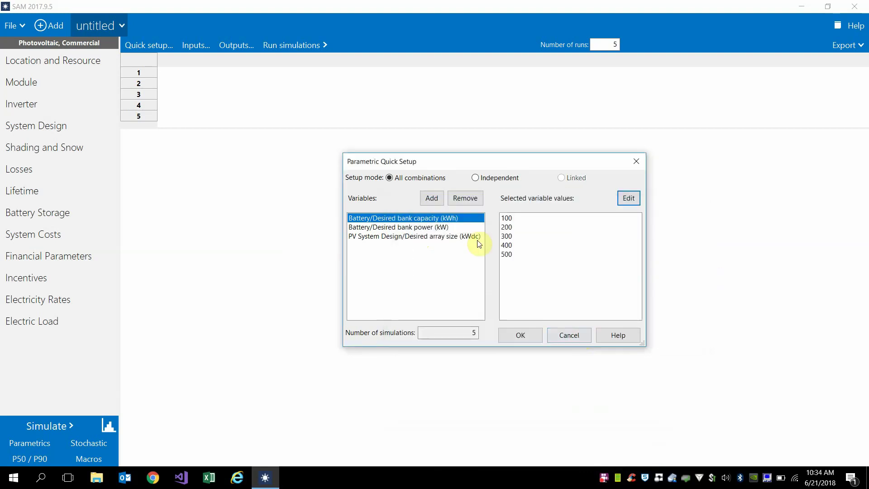
# Sweep desired bank power from 100 to 500 kW in steps of 100
pyautogui.click(450, 227)
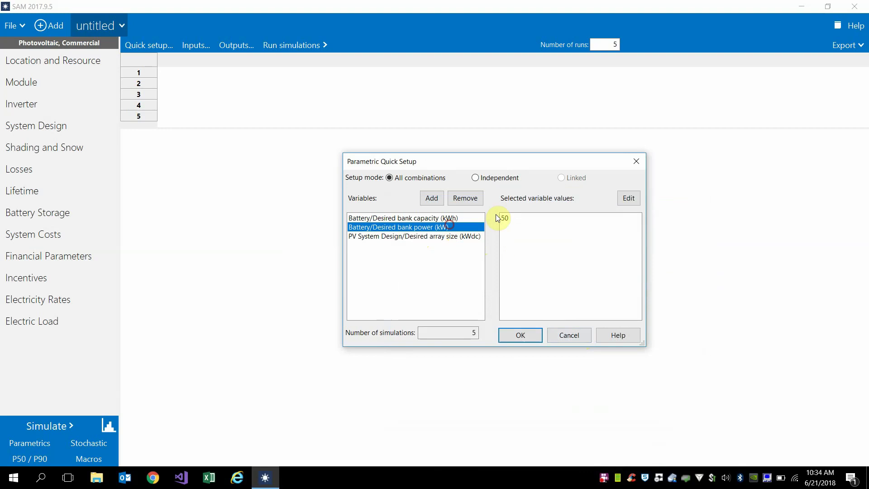
pyautogui.click(628, 200)
pyautogui.doubleClick(683, 240)
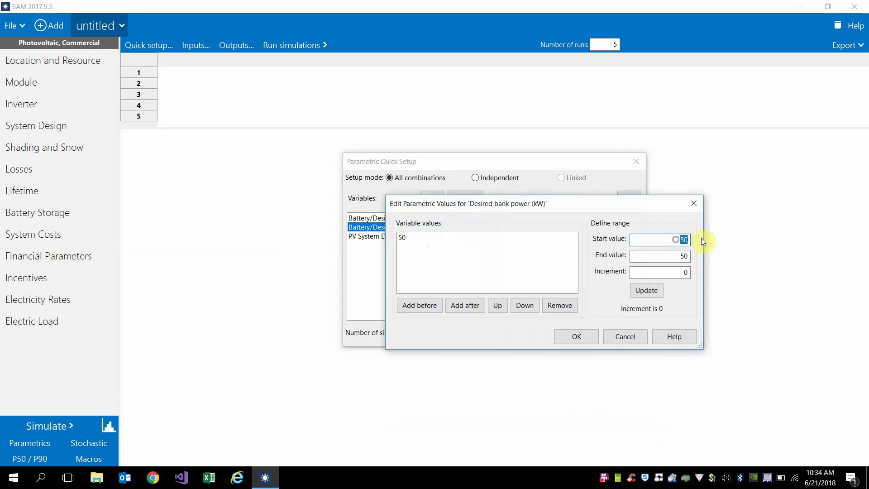
pyautogui.write('100')
pyautogui.doubleClick(682, 255)
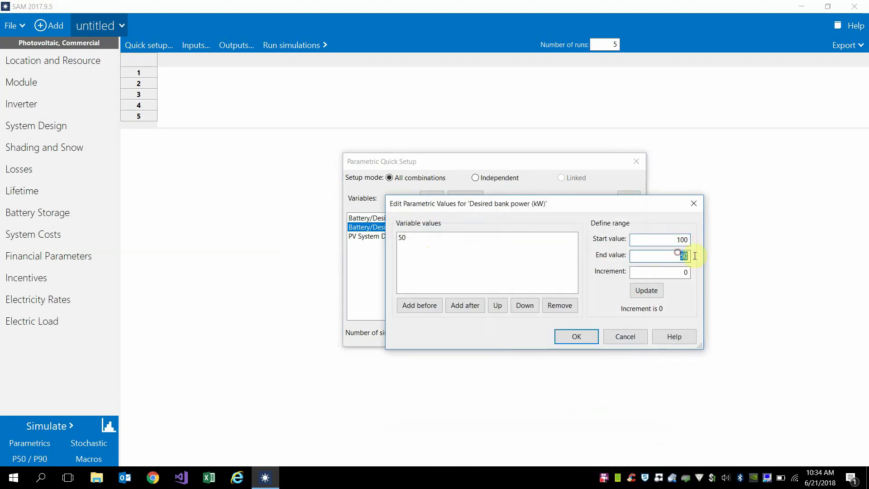
pyautogui.write('500')
pyautogui.click(684, 271)
pyautogui.write('100')
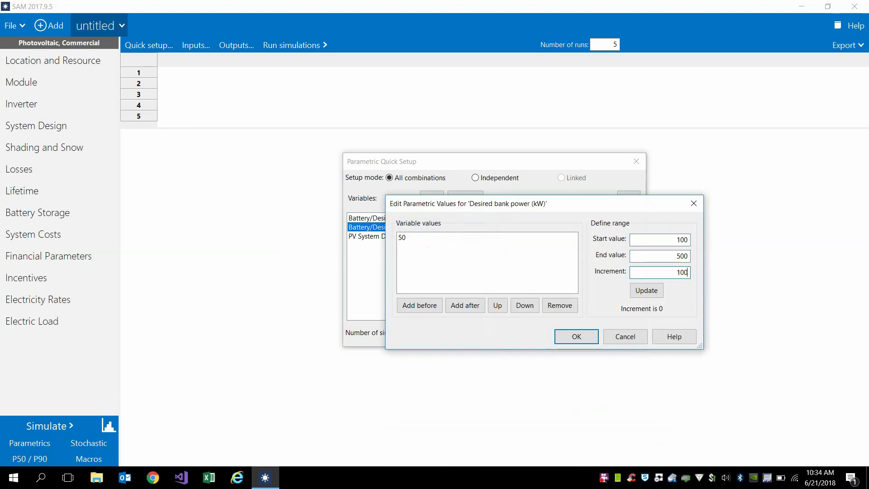
pyautogui.click(646, 290)
pyautogui.click(576, 336)
# Sweep desired array size from 200 to 700 kWdc in steps of 100
pyautogui.click(463, 236)
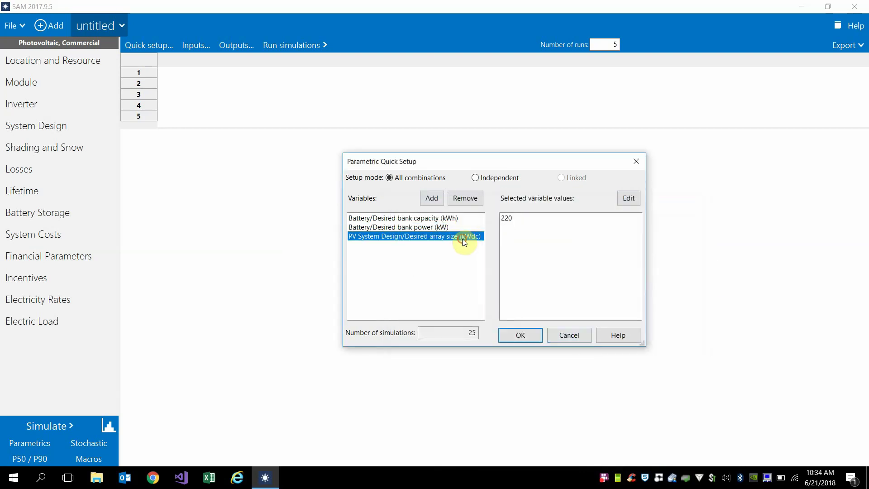
pyautogui.click(529, 219)
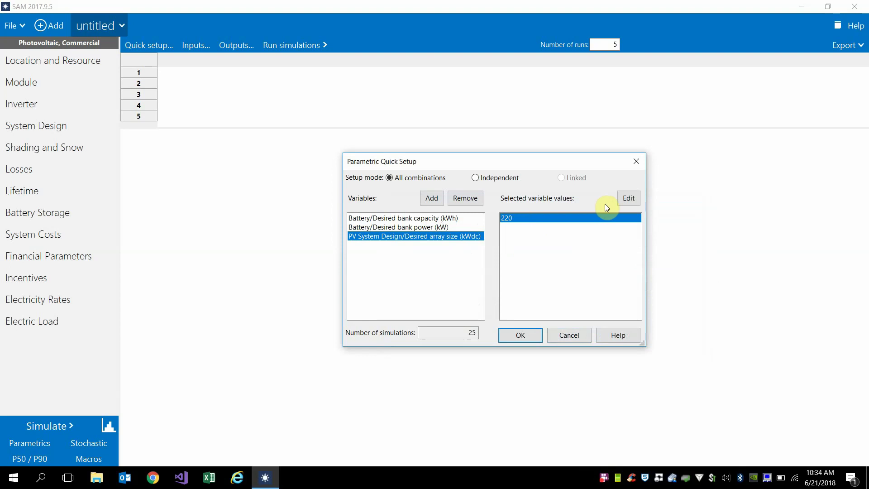
pyautogui.click(628, 198)
pyautogui.moveTo(633, 241); pyautogui.dragTo(703, 258)
pyautogui.write('200')
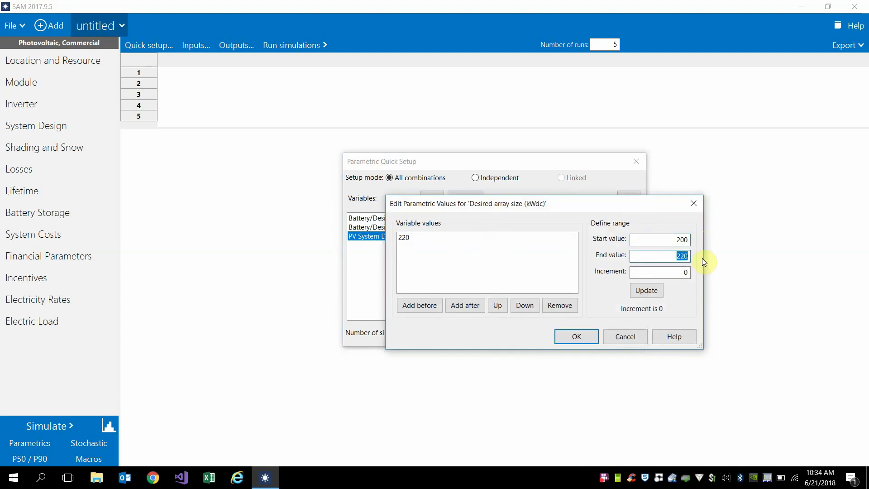
pyautogui.write('700')
pyautogui.moveTo(690, 273); pyautogui.dragTo(719, 275)
pyautogui.write('100')
pyautogui.click(647, 291)
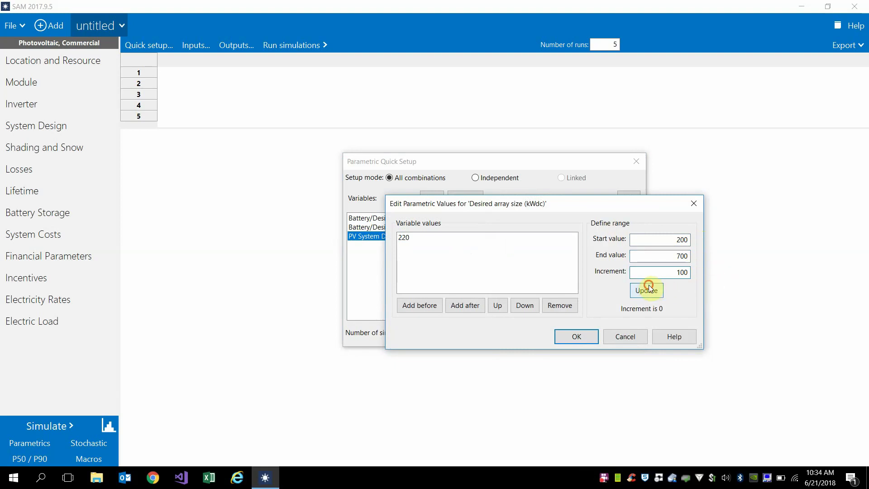
pyautogui.click(580, 340)
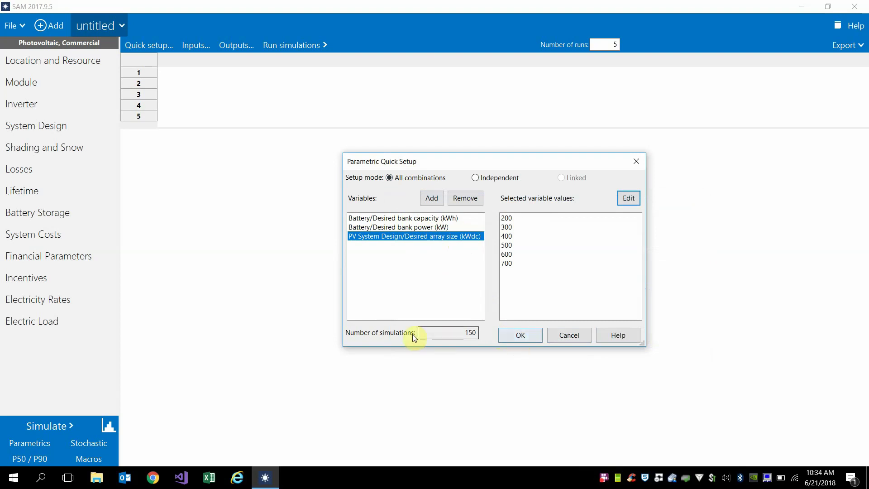
# Apply the 150-run sweep to the parametric table, overwriting it
pyautogui.doubleClick(470, 333)
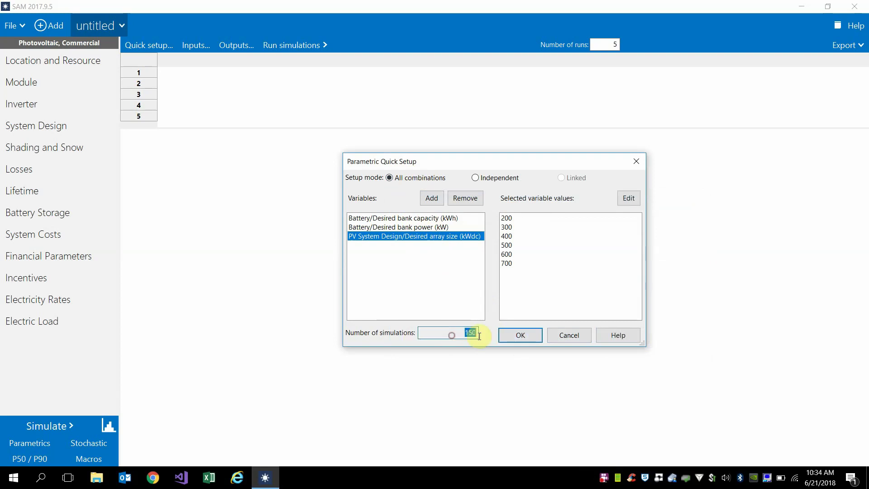
pyautogui.click(527, 334)
pyautogui.click(515, 252)
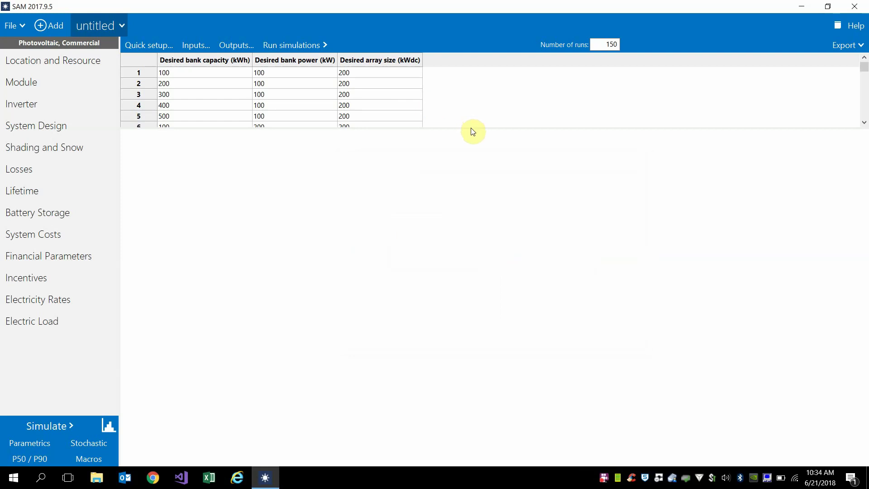
# Add Net present value ($) as an output column in the parametric table
pyautogui.moveTo(471, 129); pyautogui.dragTo(471, 308)
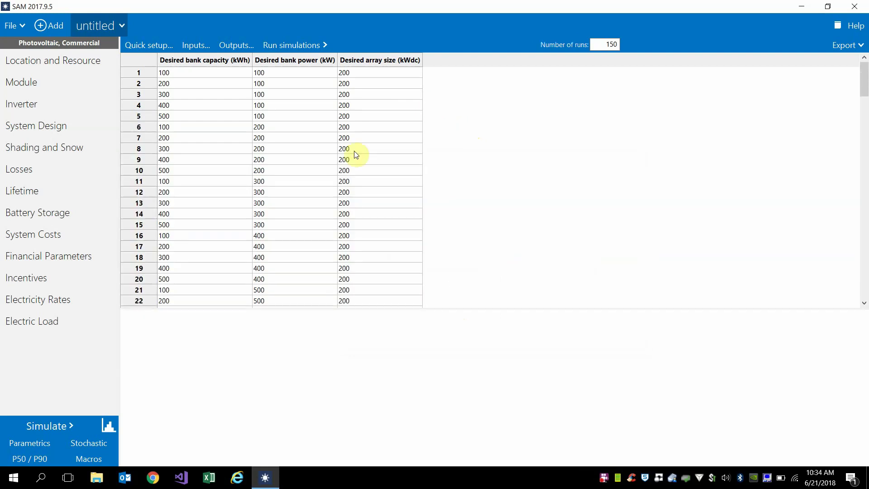
pyautogui.click(237, 46)
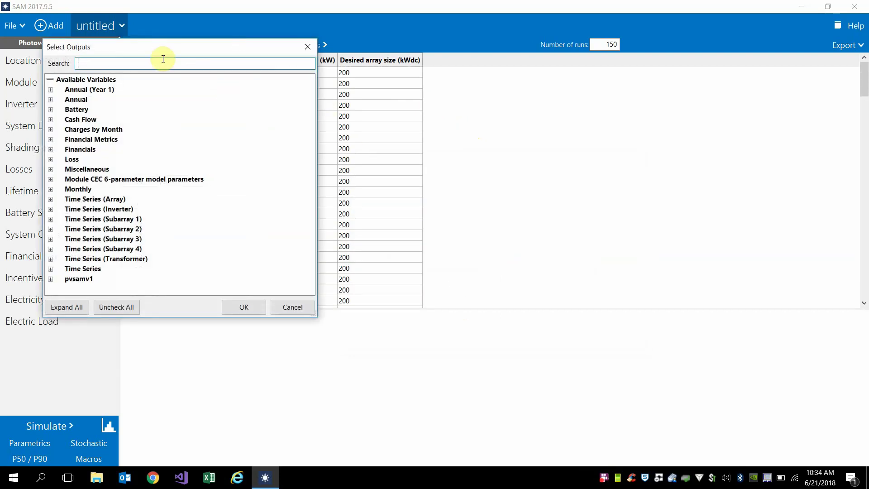
pyautogui.write('net pre')
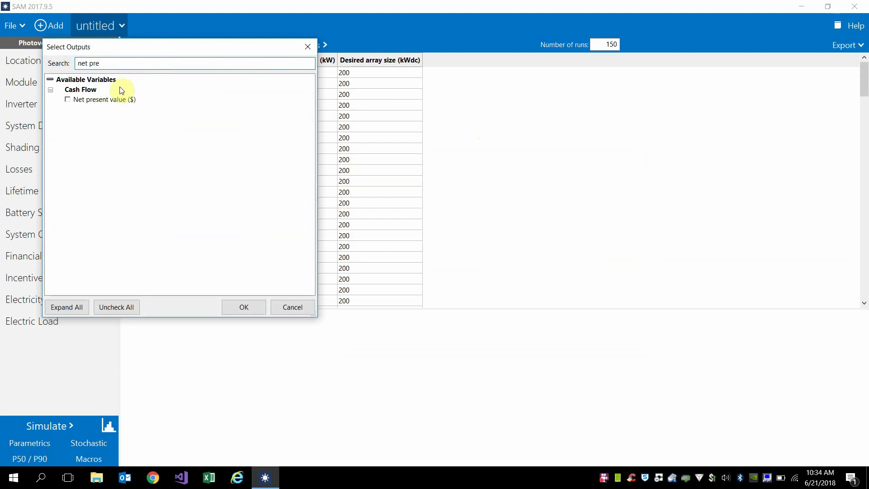
pyautogui.click(113, 101)
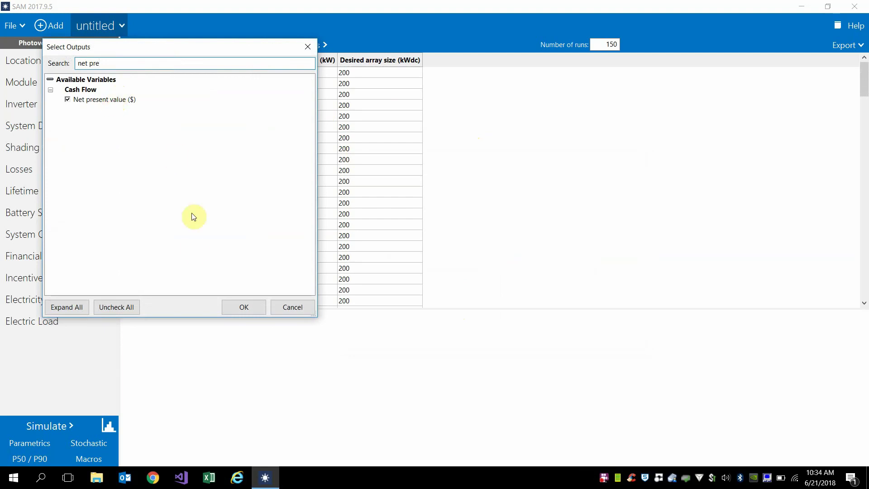
pyautogui.click(245, 308)
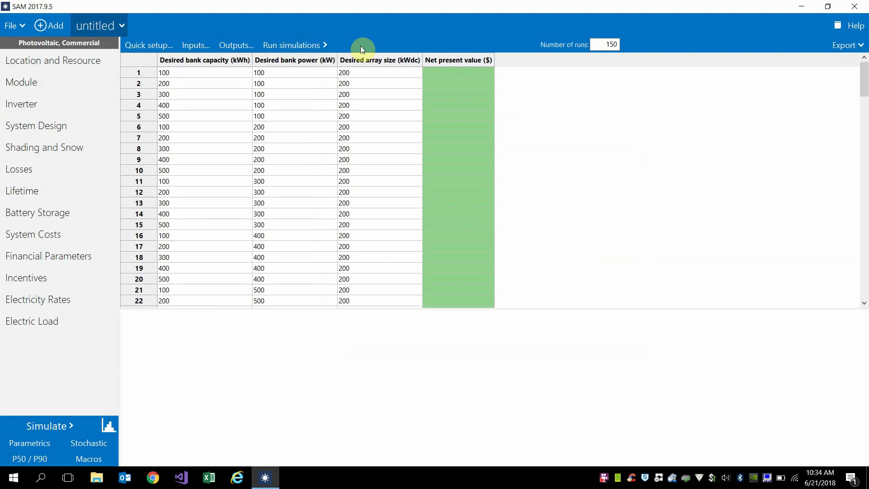
# Run all 150 parametric simulations, then bring up the Export options
pyautogui.click(302, 46)
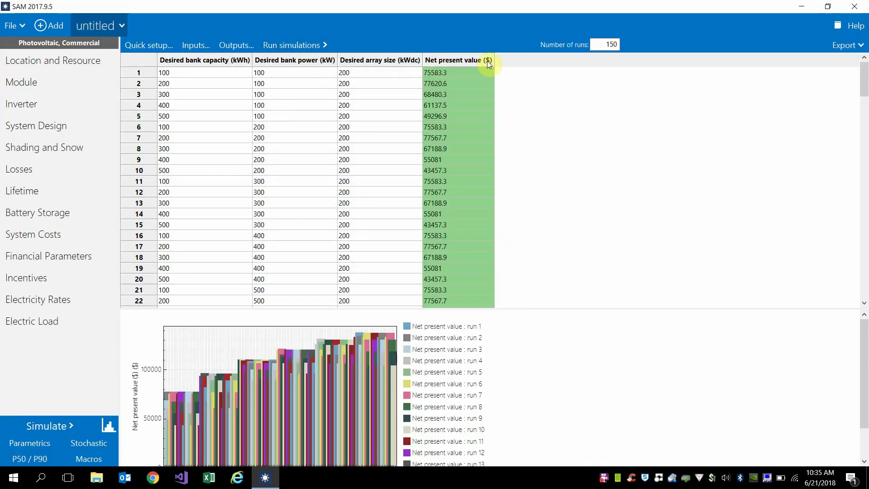
pyautogui.click(851, 47)
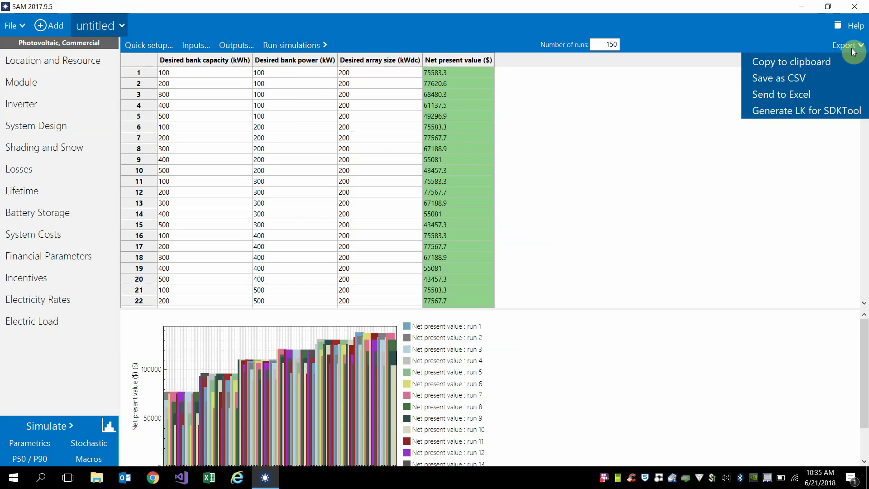
# Send the results to Excel and sort by Net present value ($), largest to smallest
pyautogui.click(814, 95)
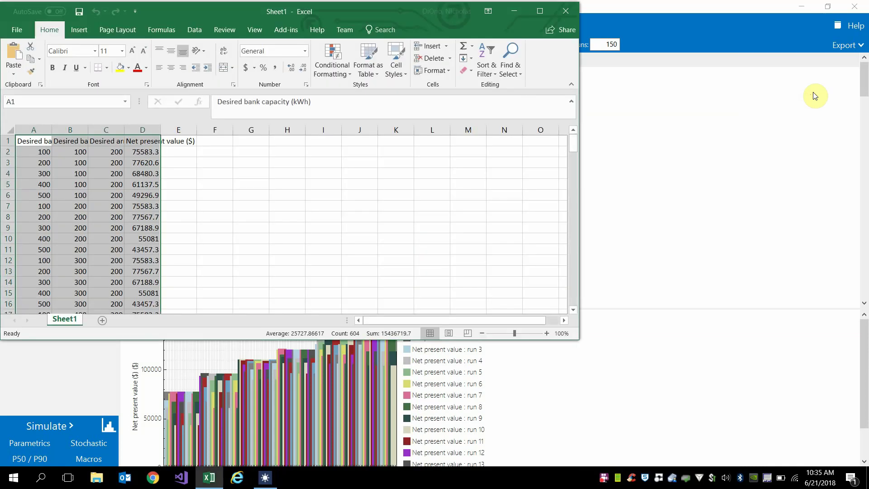
pyautogui.click(541, 11)
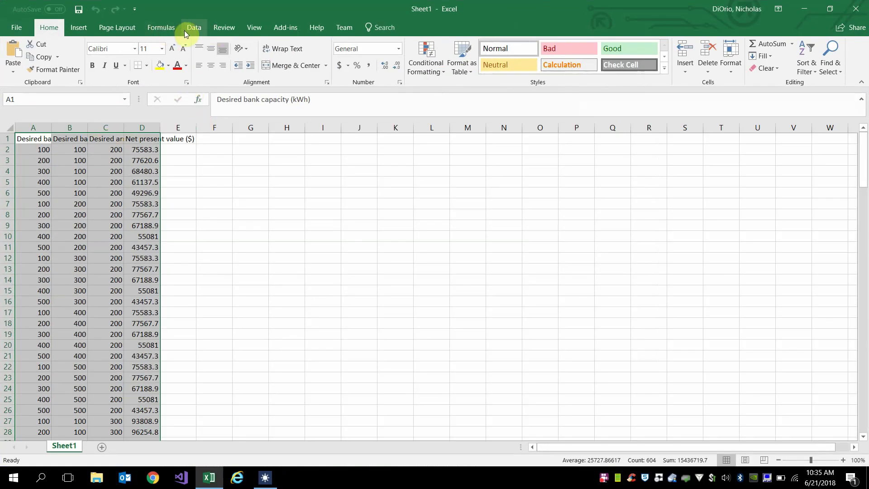
pyautogui.click(206, 28)
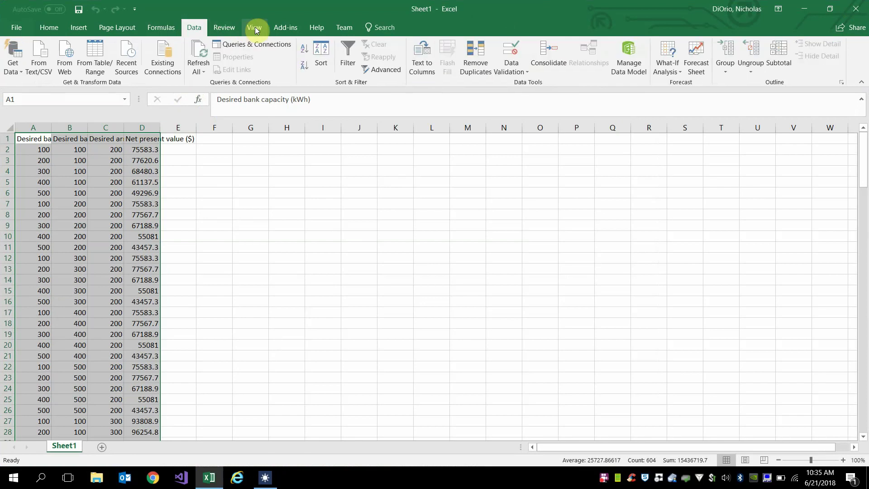
pyautogui.click(326, 59)
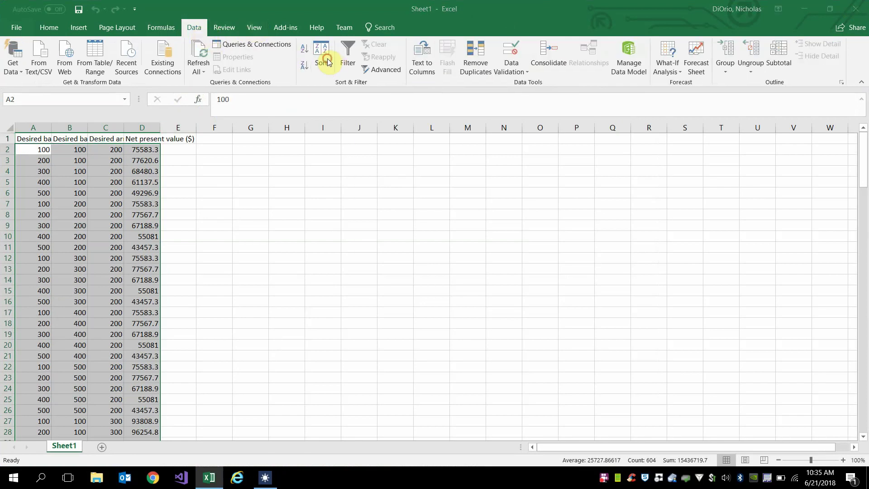
pyautogui.click(462, 178)
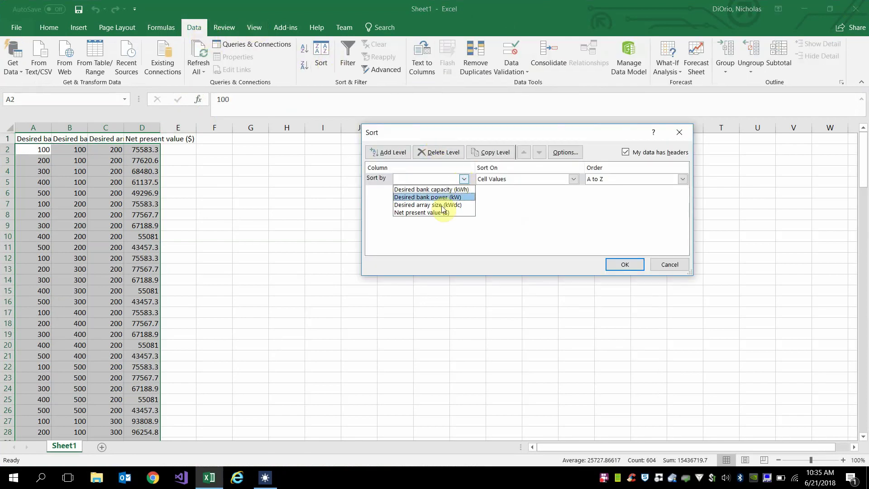
pyautogui.click(439, 213)
pyautogui.click(627, 180)
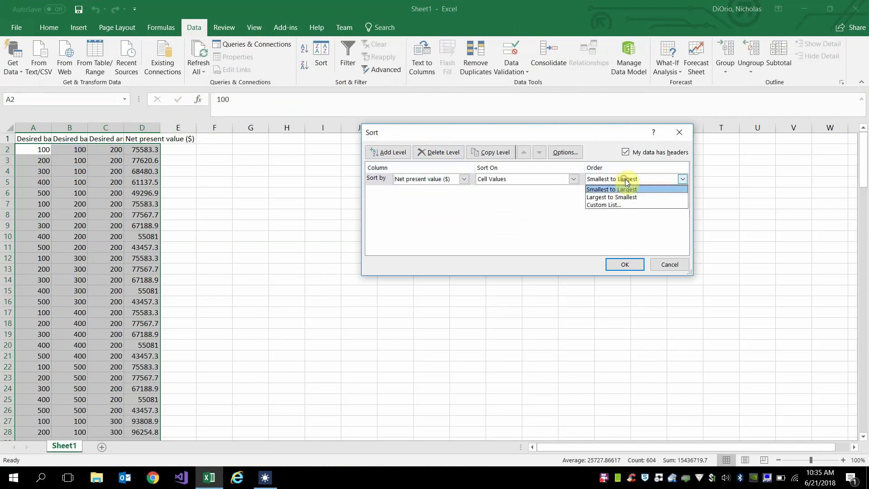
pyautogui.click(622, 198)
pyautogui.click(625, 264)
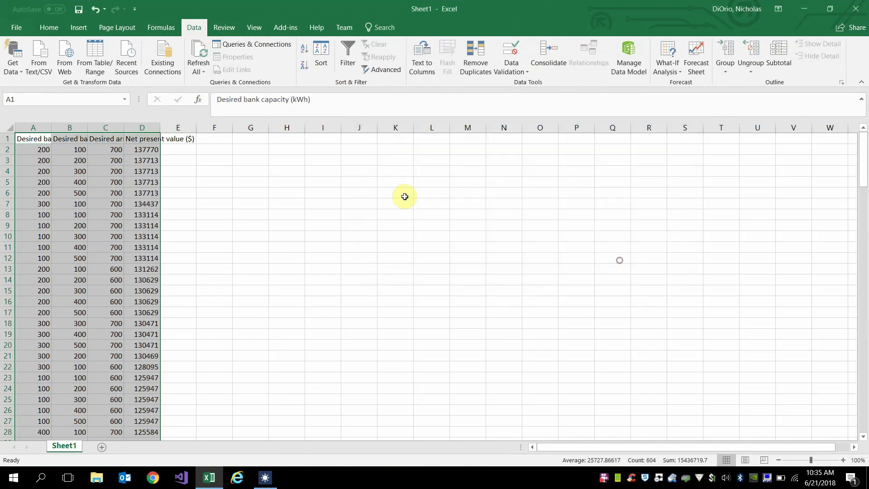
# Autofit columns A, B and C to their header text
pyautogui.click(148, 144)
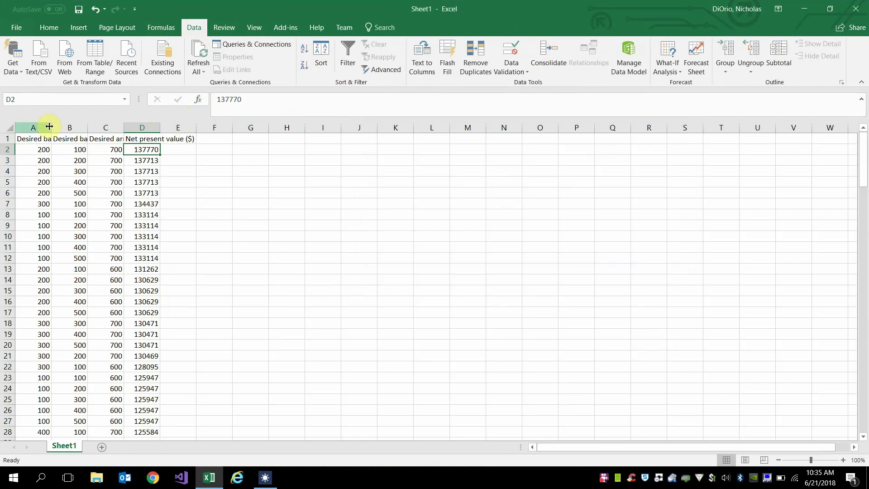
pyautogui.doubleClick(49, 127)
pyautogui.doubleClick(151, 126)
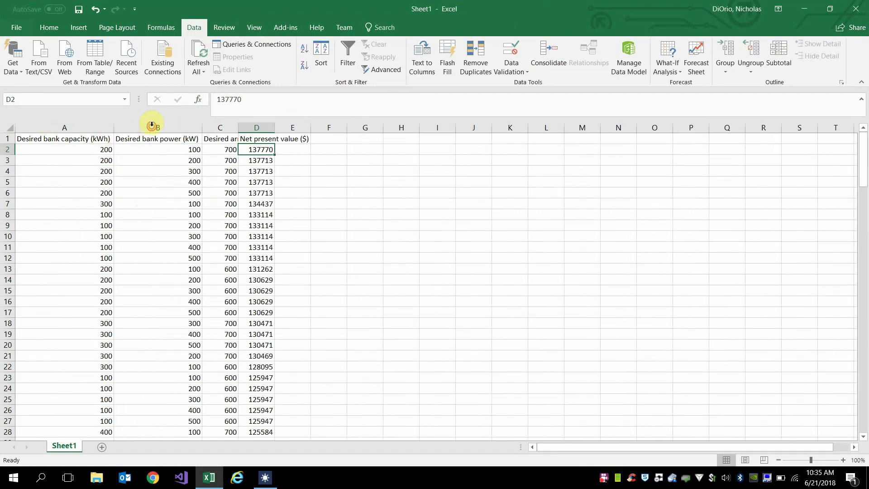
pyautogui.doubleClick(238, 126)
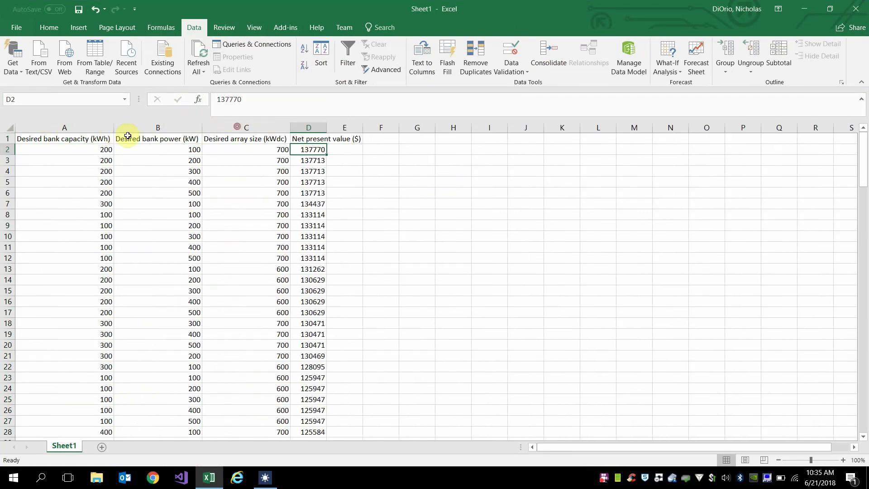
# Inspect the top-ranked run's values in cells B2, C2 and D2
pyautogui.click(160, 148)
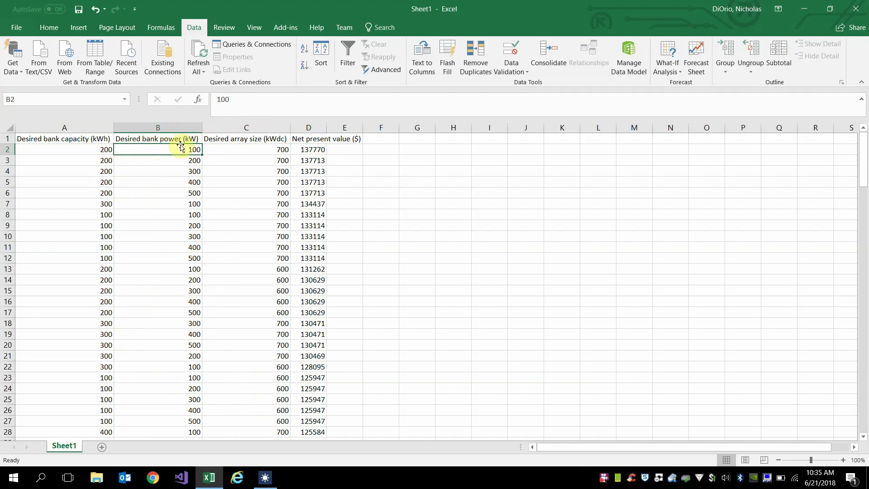
pyautogui.click(251, 152)
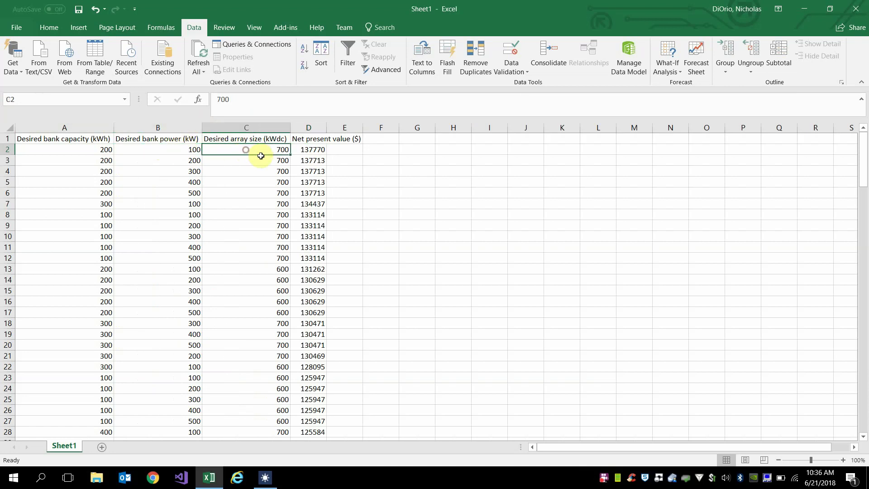
pyautogui.click(310, 149)
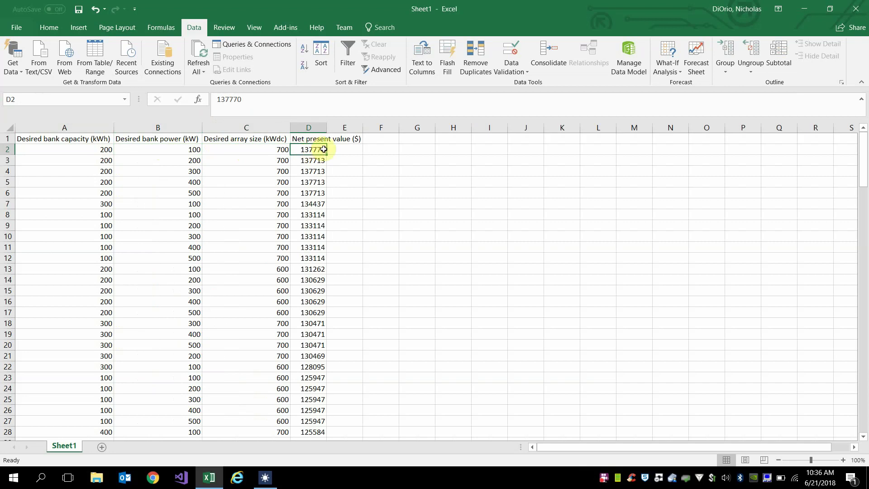